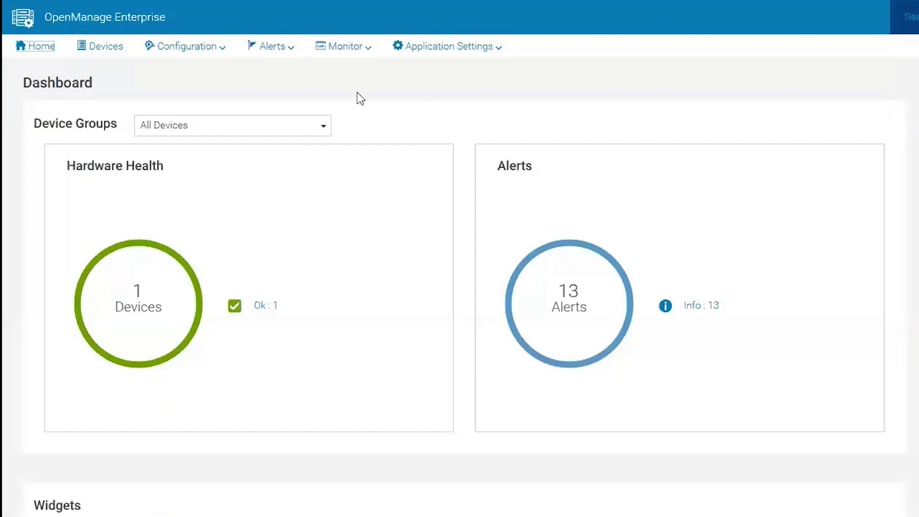
Select the PowerEdge R740 server in All Devices and check its More Actions list for RACADM CLI
click(107, 48)
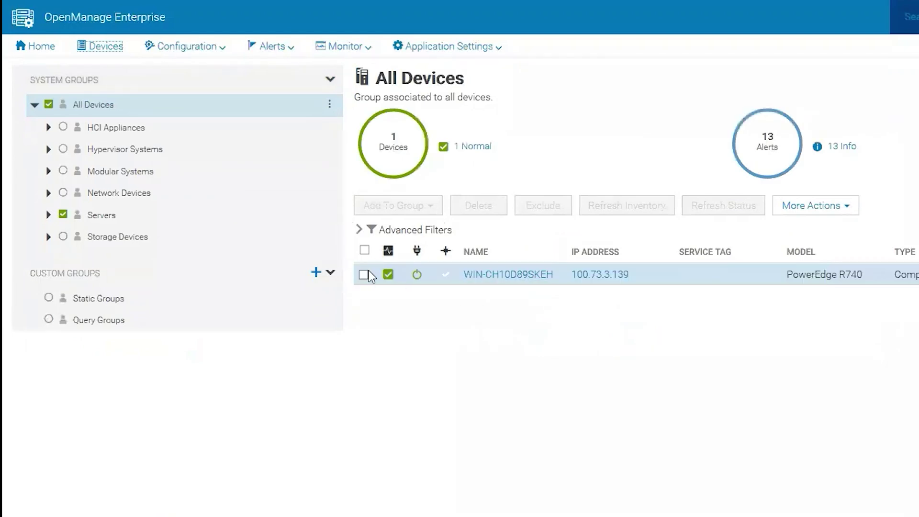
click(364, 274)
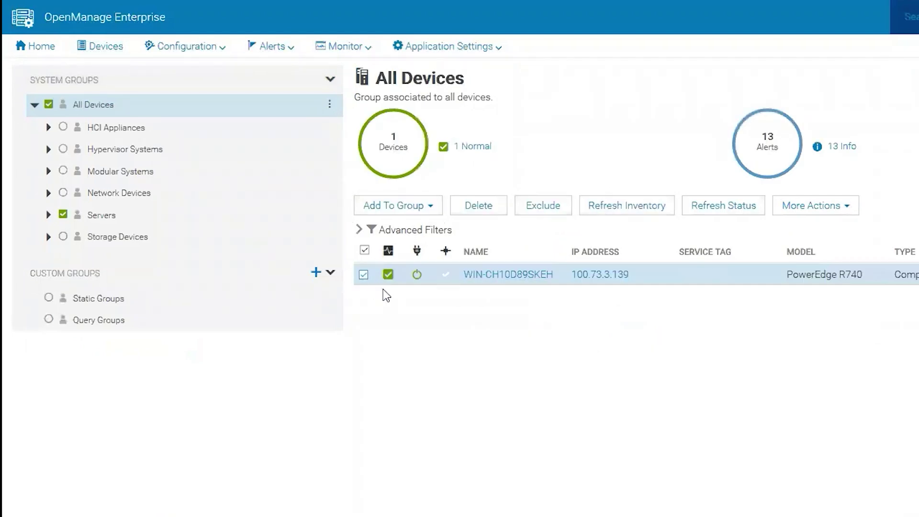
click(827, 219)
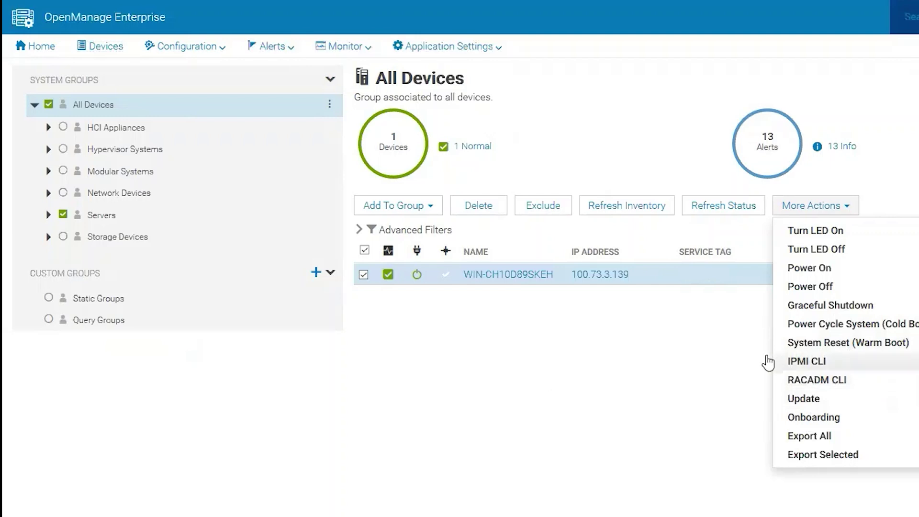
click(518, 317)
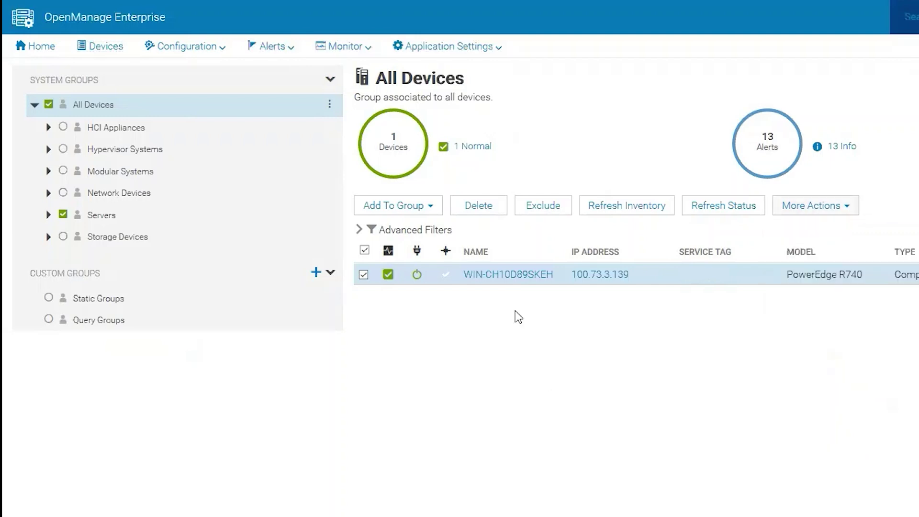
click(363, 275)
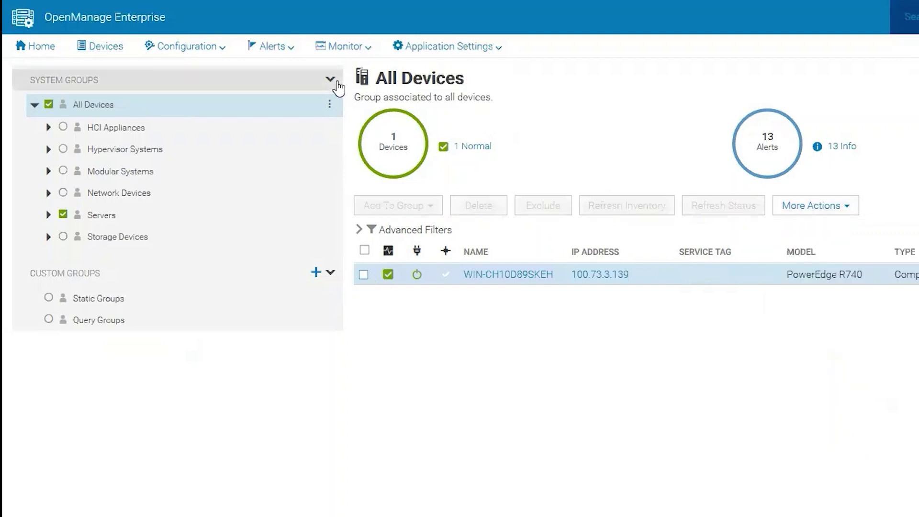
Start a new Remote Command on Devices job from Monitor > Jobs
click(357, 50)
click(362, 92)
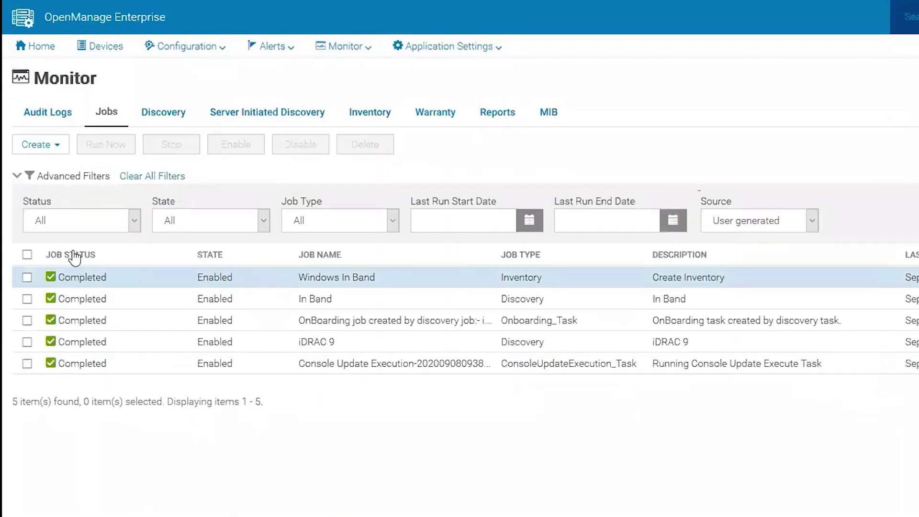
click(54, 149)
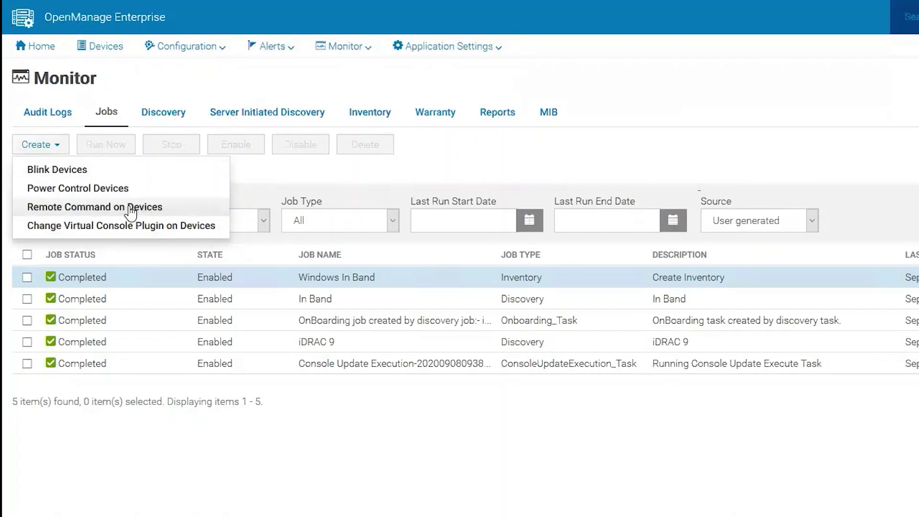
click(101, 210)
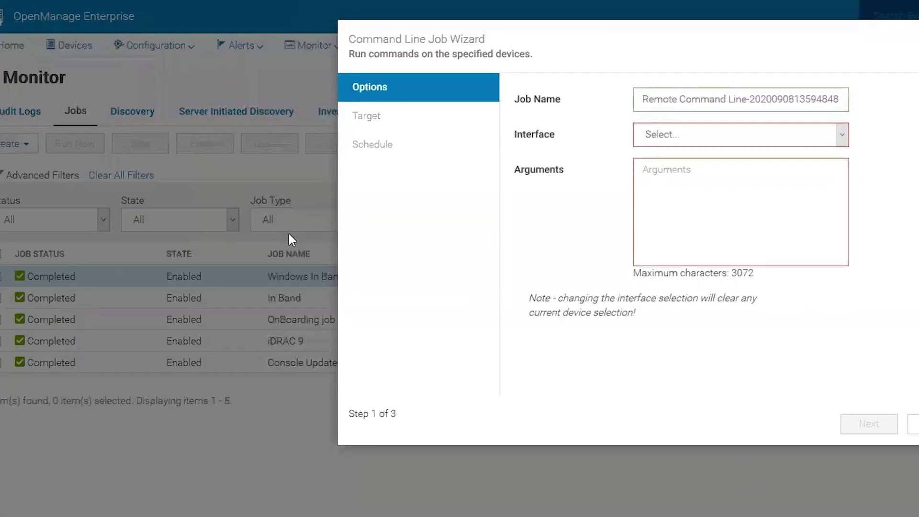
Name the job 'SNMP Alerts Racadm' and set its interface to RACADM CLI
key(ctrl+shift+Left)
key(ctrl+shift+Left)
key(ctrl+shift+Left)
key(ctrl+shift+Left)
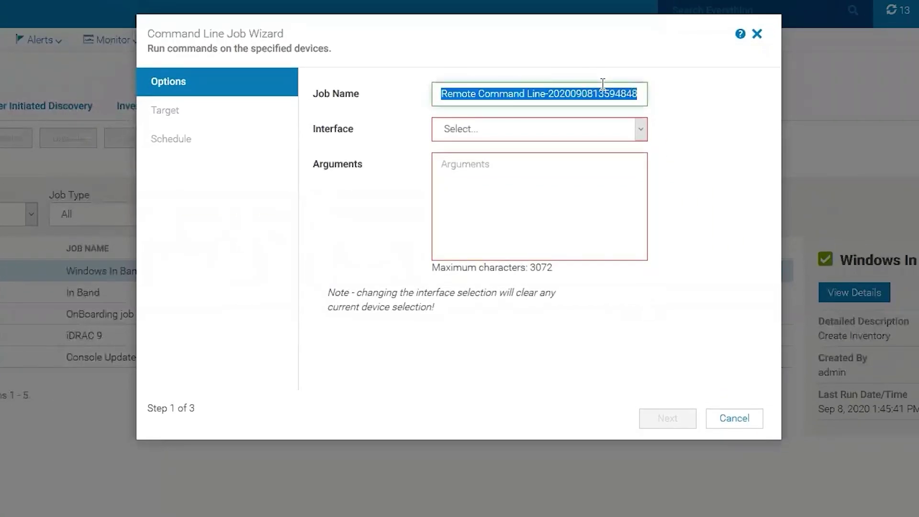
text(R)
key(BackSpace)
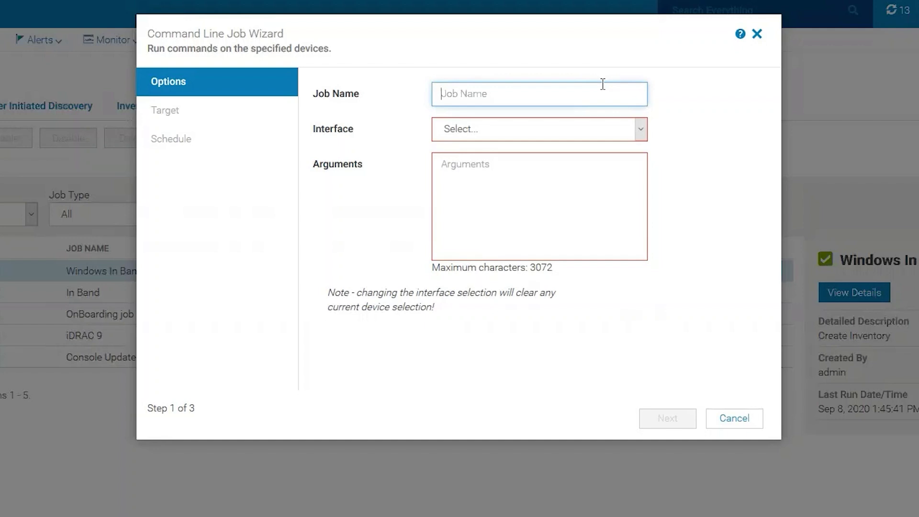
text(SNMP Alerts Racadm)
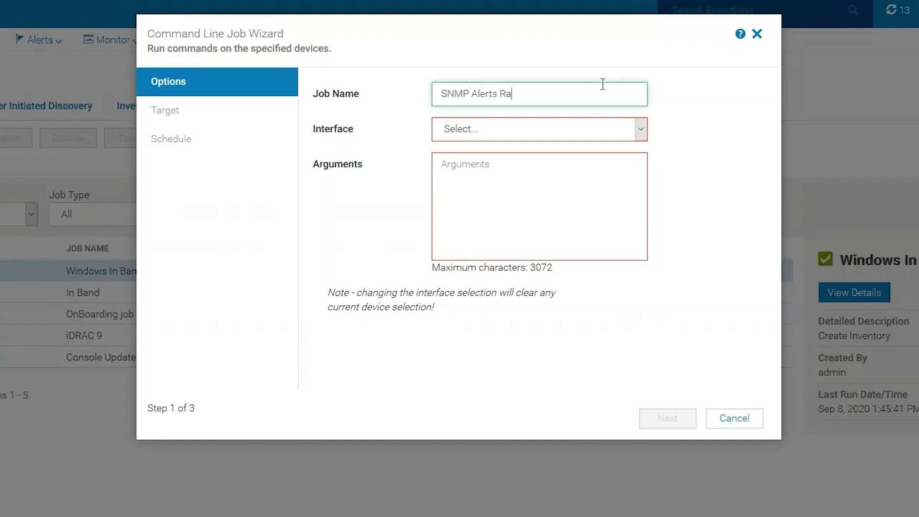
click(642, 130)
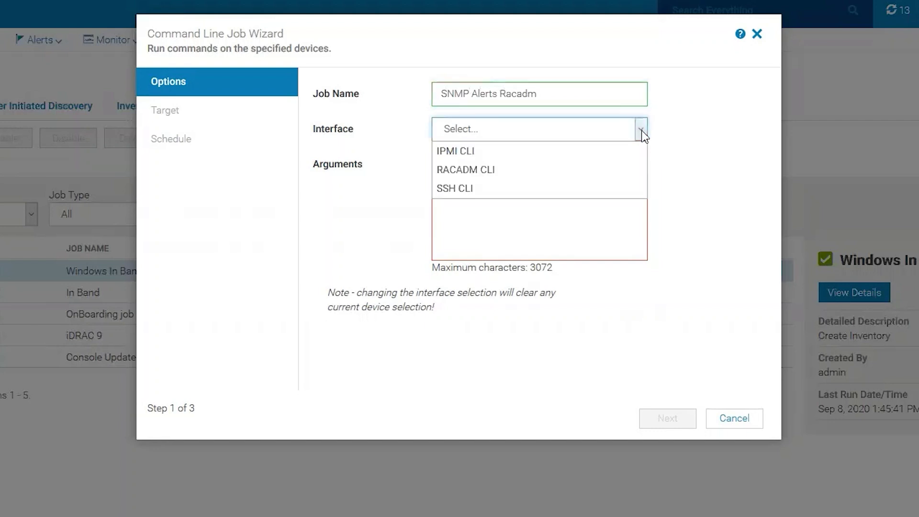
click(500, 168)
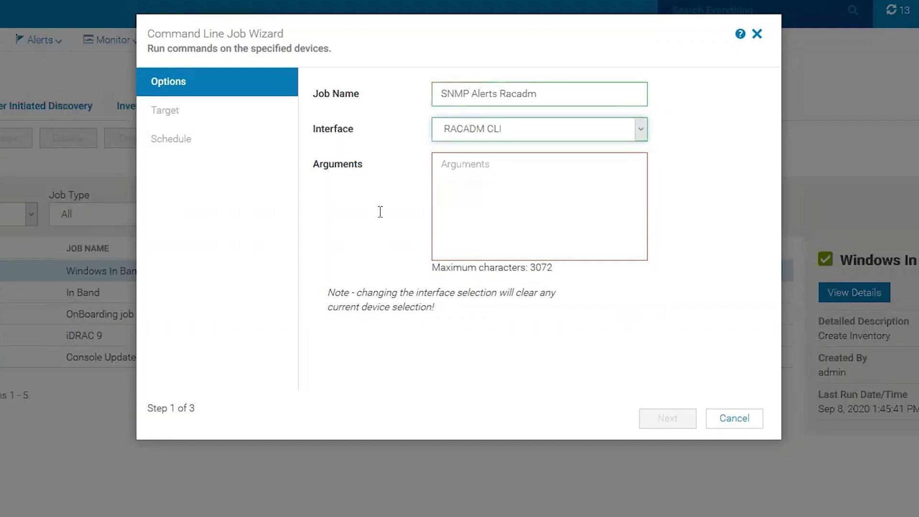
click(512, 176)
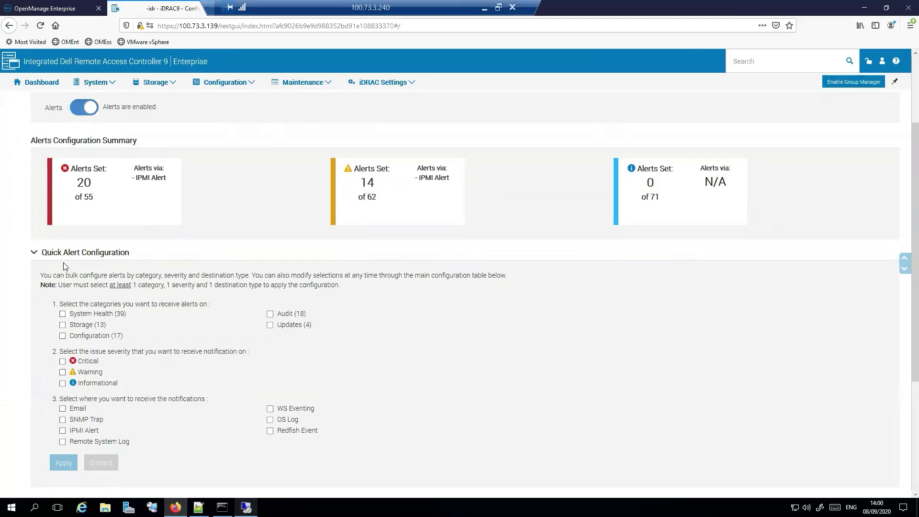
scroll(130, 248, down, 3)
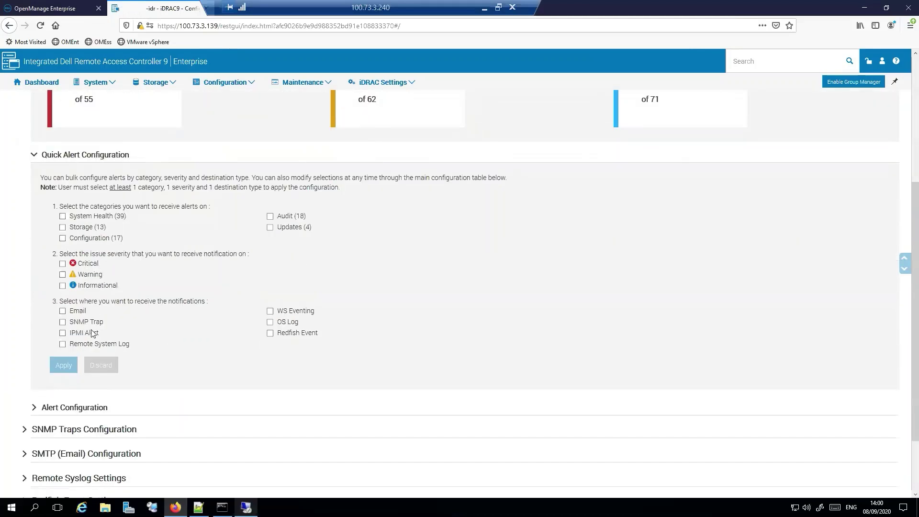
click(36, 361)
scroll(48, 287, down, 2)
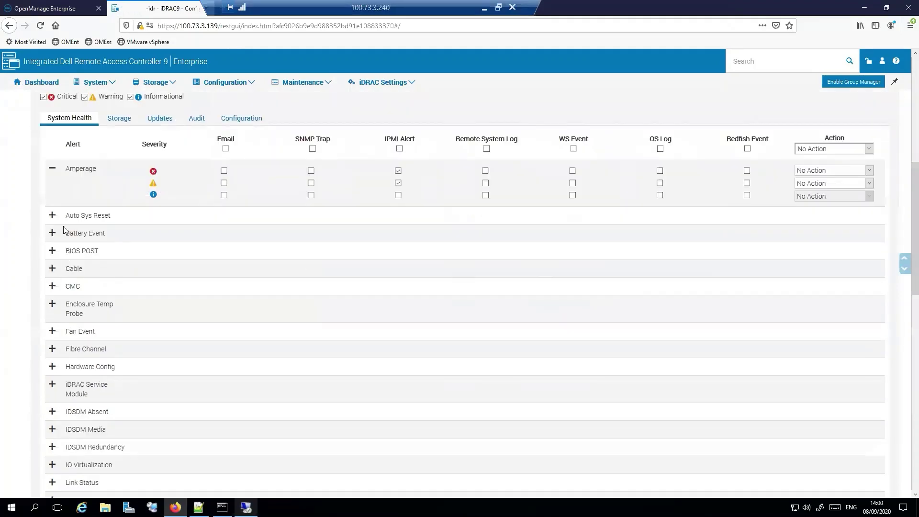
click(52, 203)
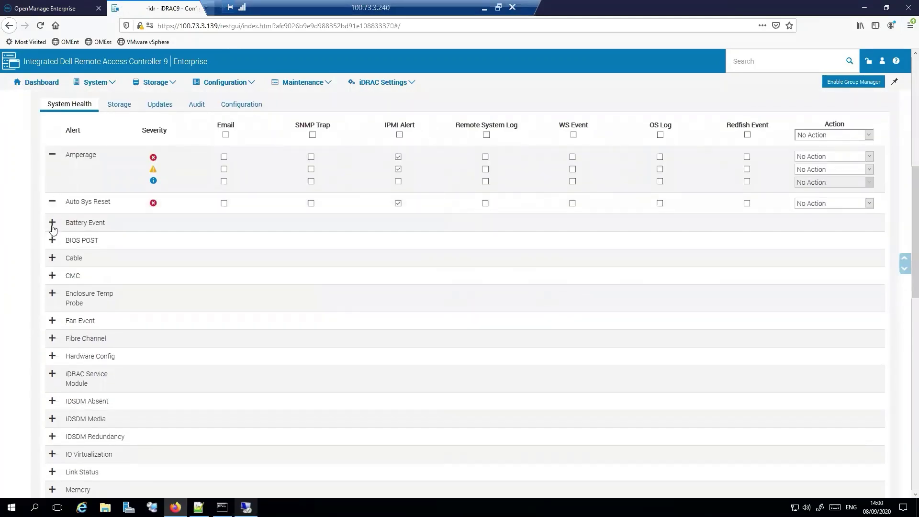
click(52, 222)
click(52, 268)
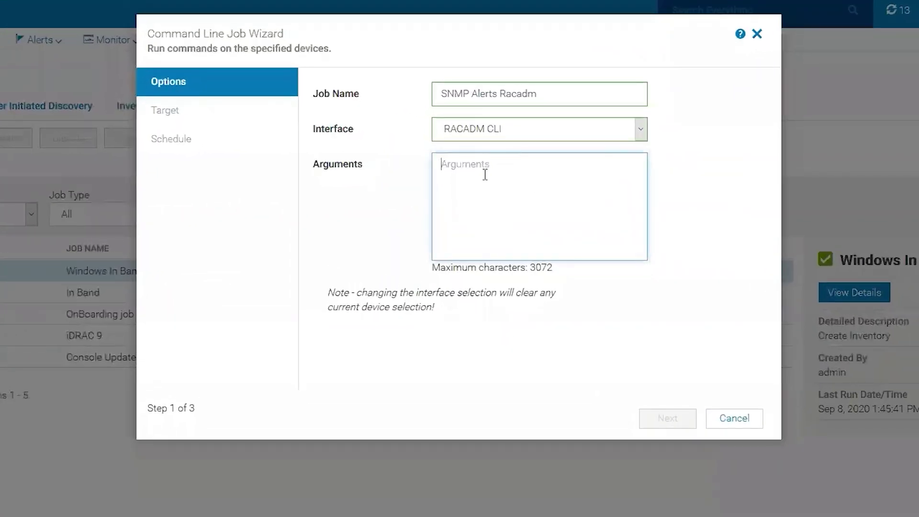
Enter the arguments 'eventfilters set -c idrac.alert.all -a none -n snmp' without the racadm prefix
click(480, 178)
text(racadm eventfilters set -c idrac.alert.all -a none -n snmp)
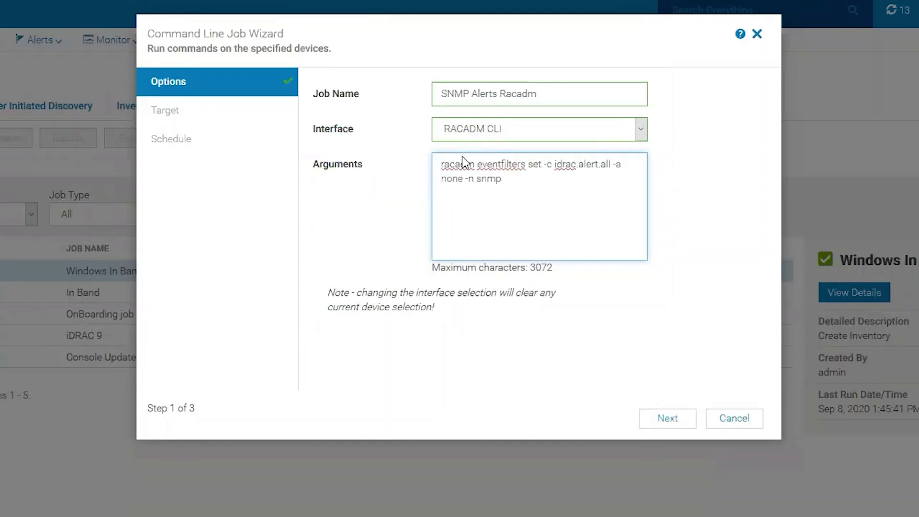
double_click(477, 163)
drag(477, 165, 419, 162)
key(BackSpace)
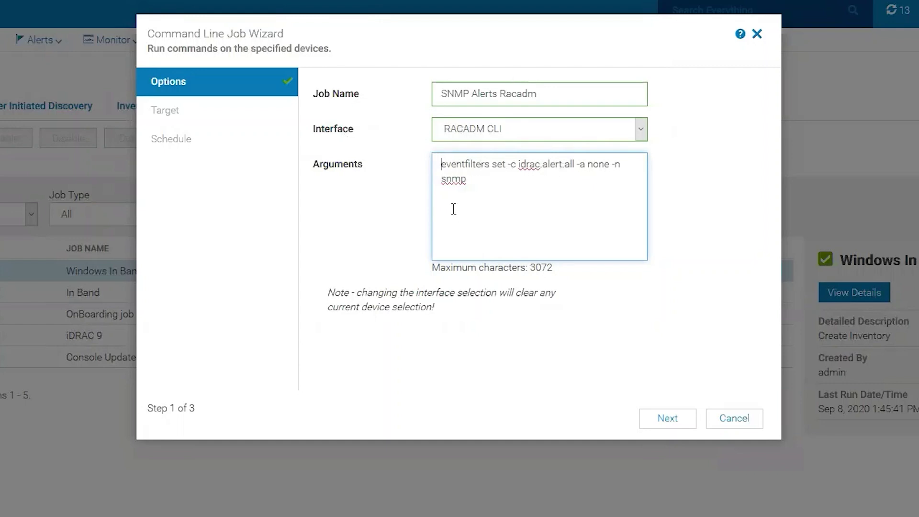
click(670, 421)
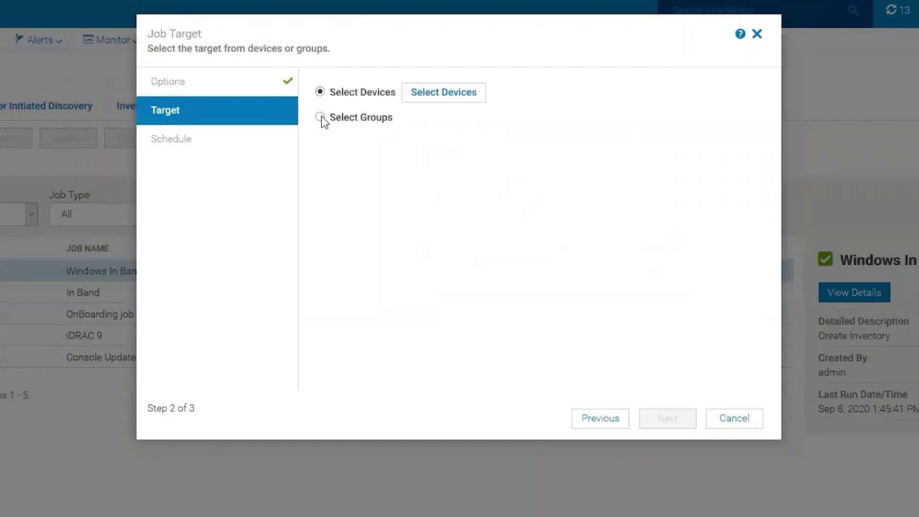
Choose the PowerEdge R740 server as the only job target and continue to the Run Now schedule
click(455, 95)
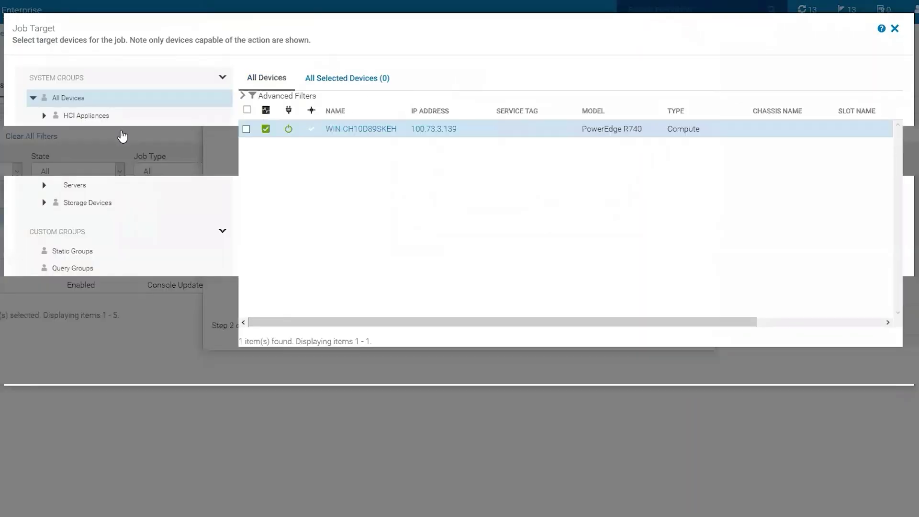
click(247, 129)
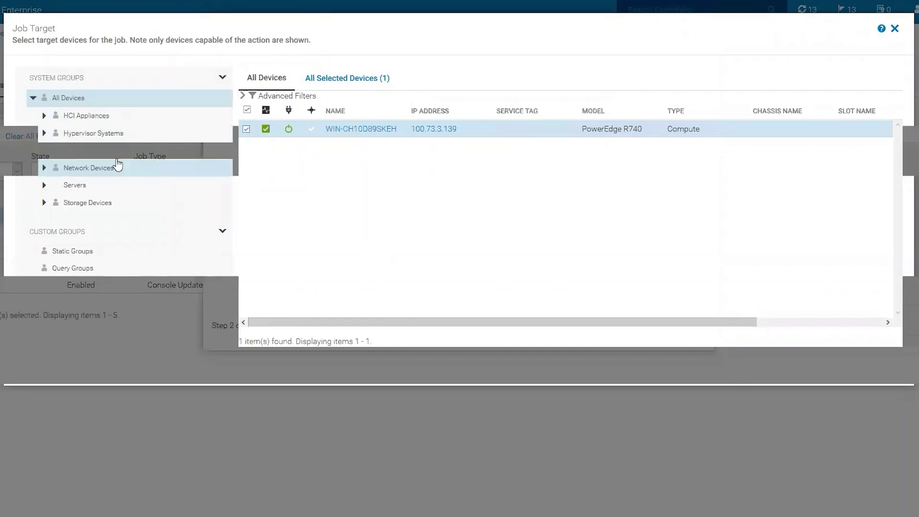
click(44, 185)
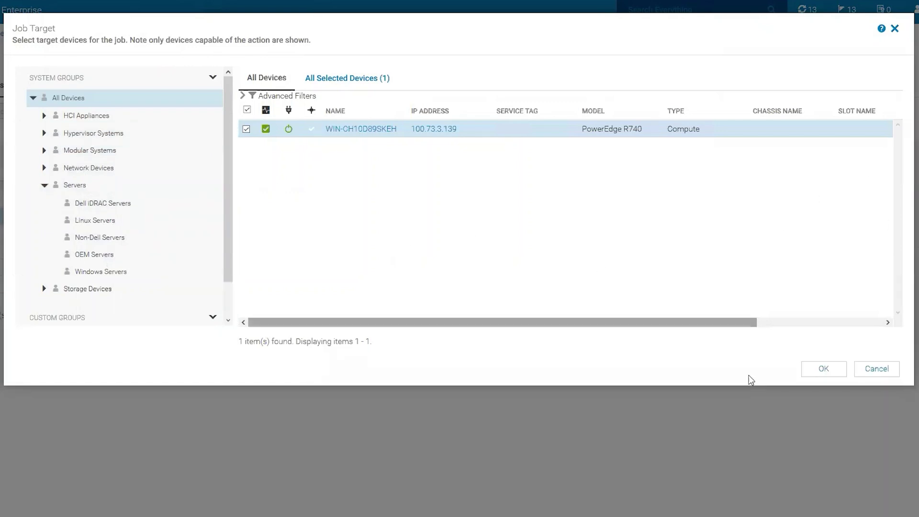
click(818, 370)
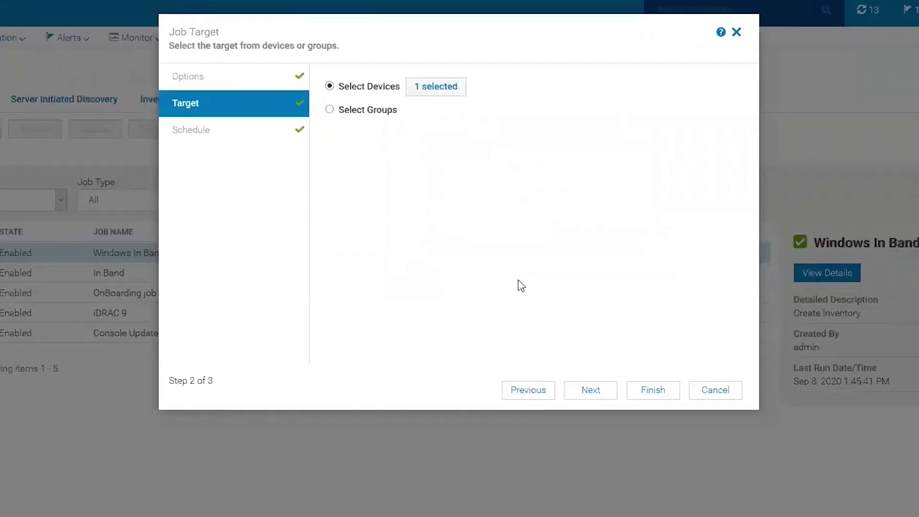
click(574, 335)
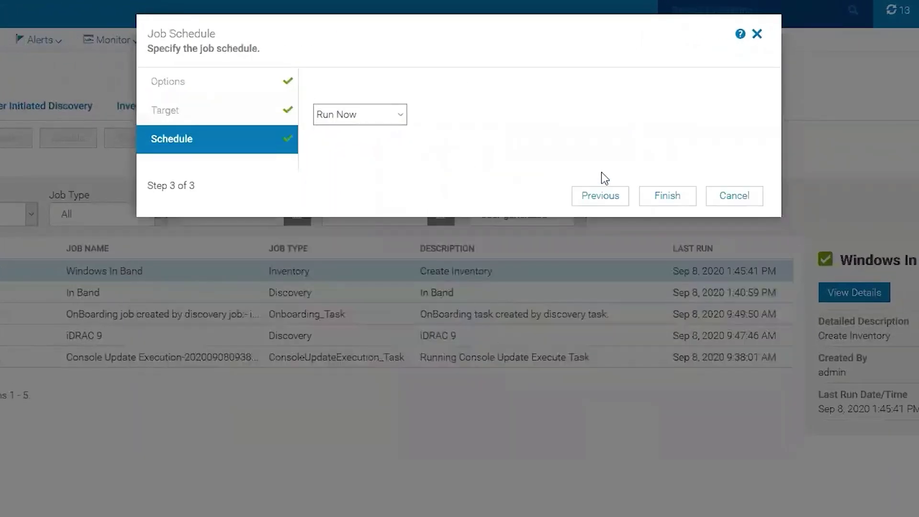
Run the job now, then open the details of the failed SNMP Alerts Racadm job
click(663, 197)
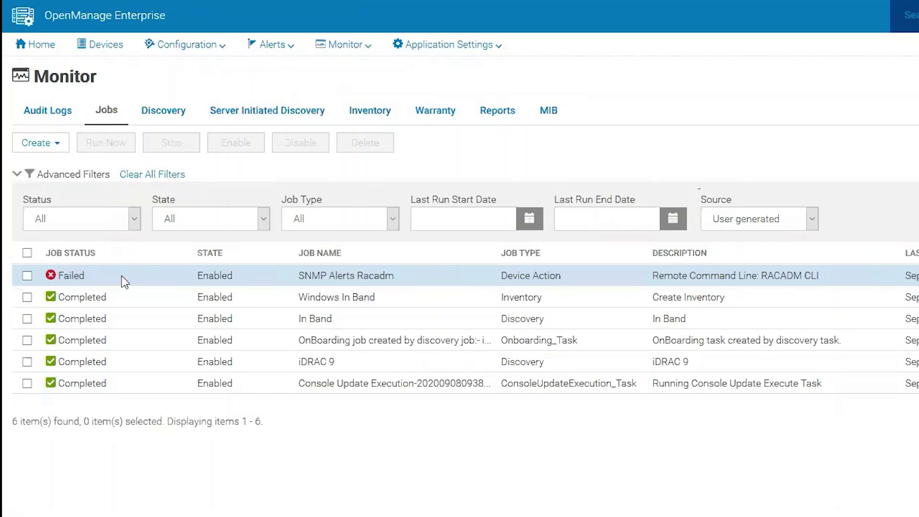
click(27, 276)
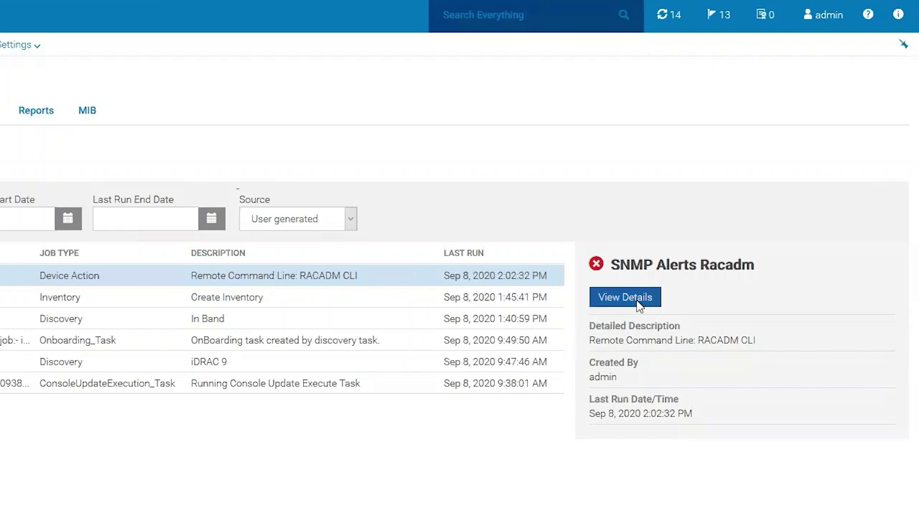
click(632, 298)
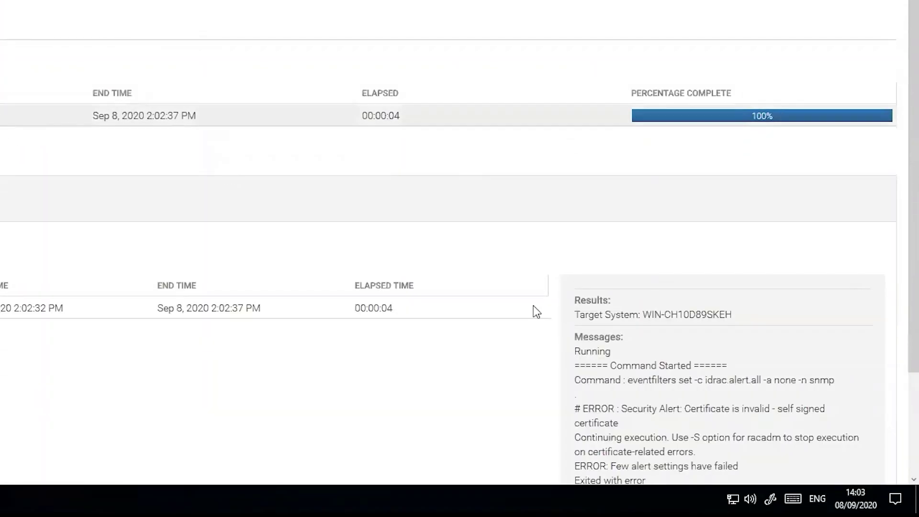
Review the job's Messages, highlighting the 'Few alert settings have failed' and 'Completed With Errors' lines
scroll(501, 376, down, 3)
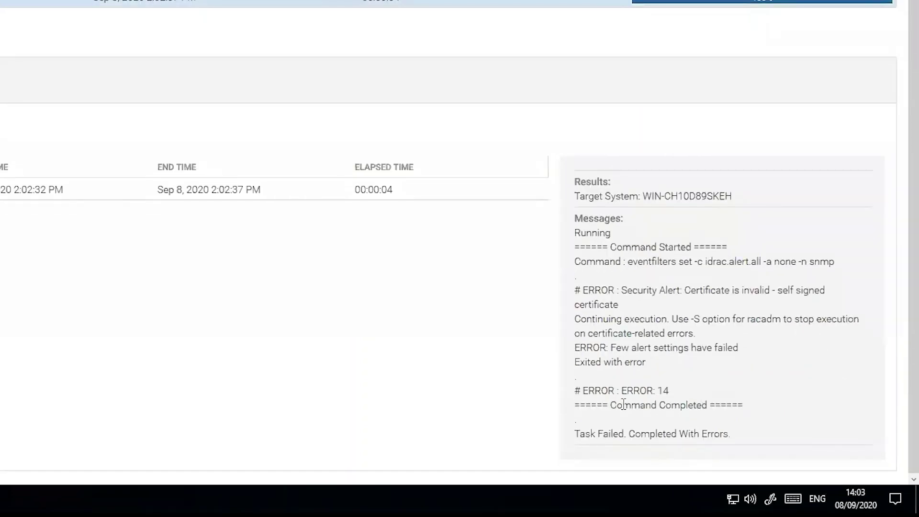
drag(608, 403, 735, 405)
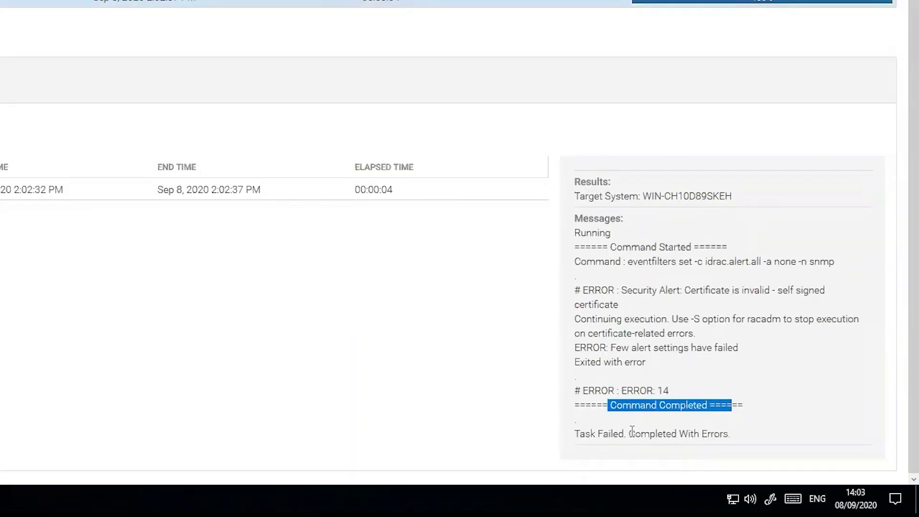
click(752, 428)
triple_click(753, 428)
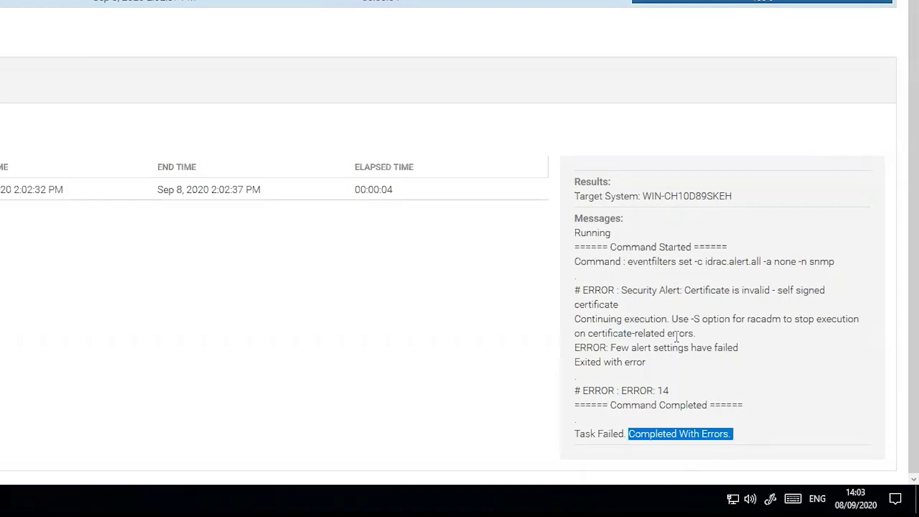
drag(613, 347, 747, 344)
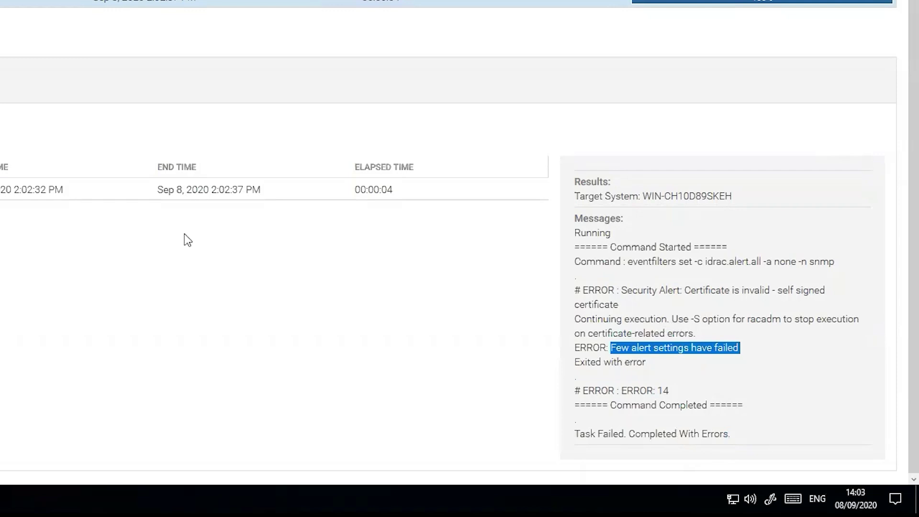
scroll(185, 234, up, 3)
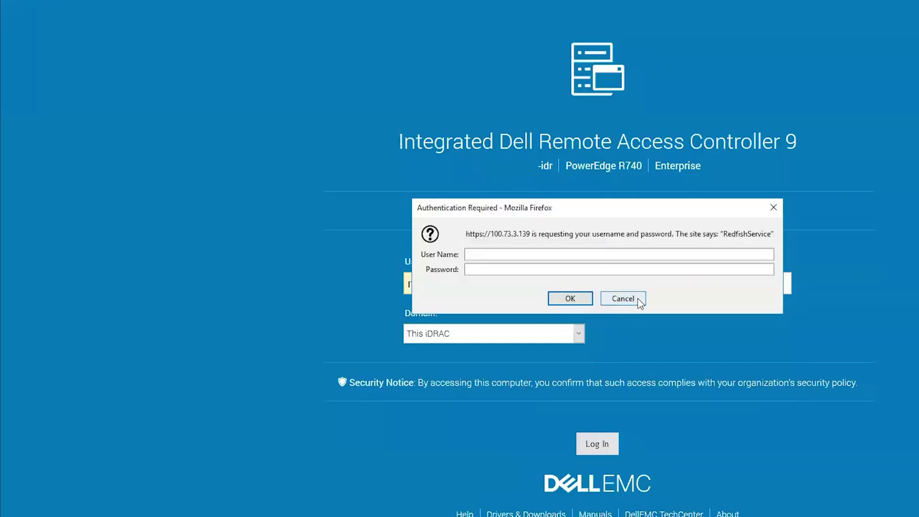
Sign in to the iDRAC web interface with the account password
click(638, 299)
click(612, 284)
text(calvin)
key(Return)
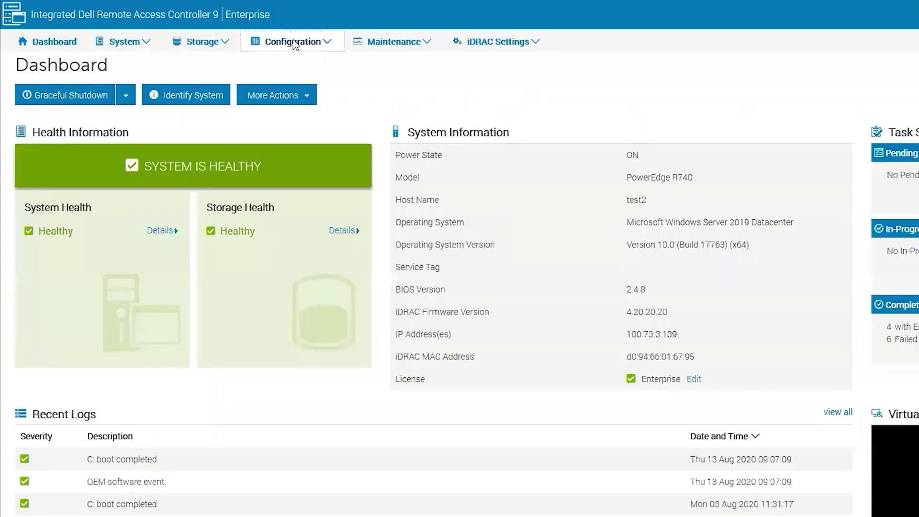
Open System Settings > Alert Configuration > Alerts and note SNMP Trap as the alert destination
click(295, 42)
click(367, 89)
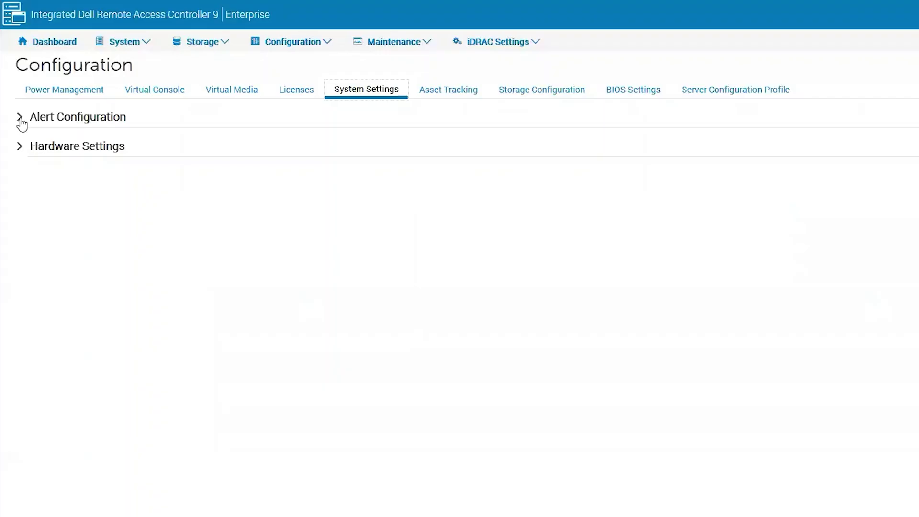
click(23, 121)
click(32, 146)
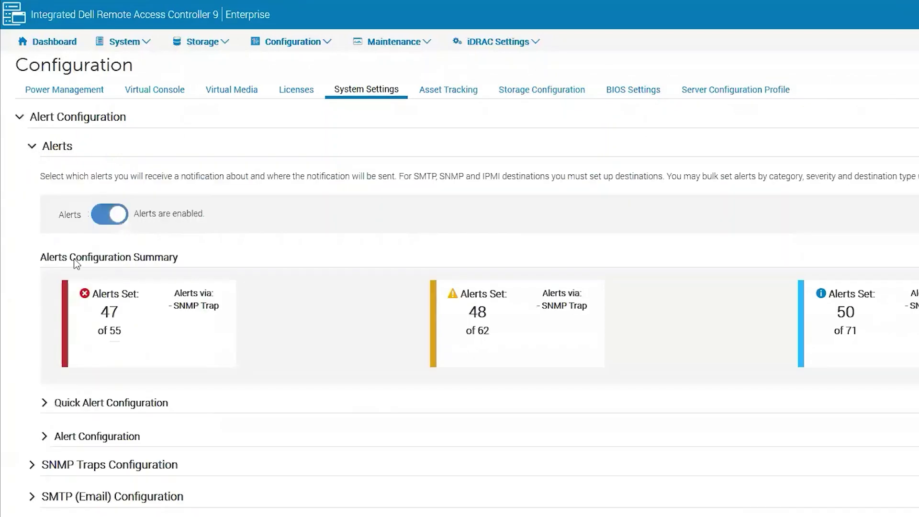
triple_click(229, 307)
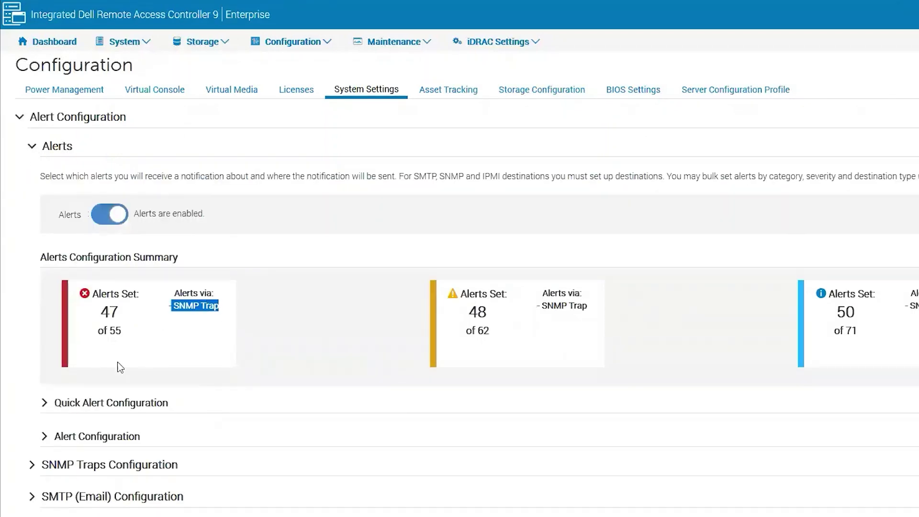
Expand the per-alert configuration and inspect the Auto Sys Reset and Amperage alert rows
click(44, 438)
scroll(32, 415, down, 1)
scroll(58, 374, down, 4)
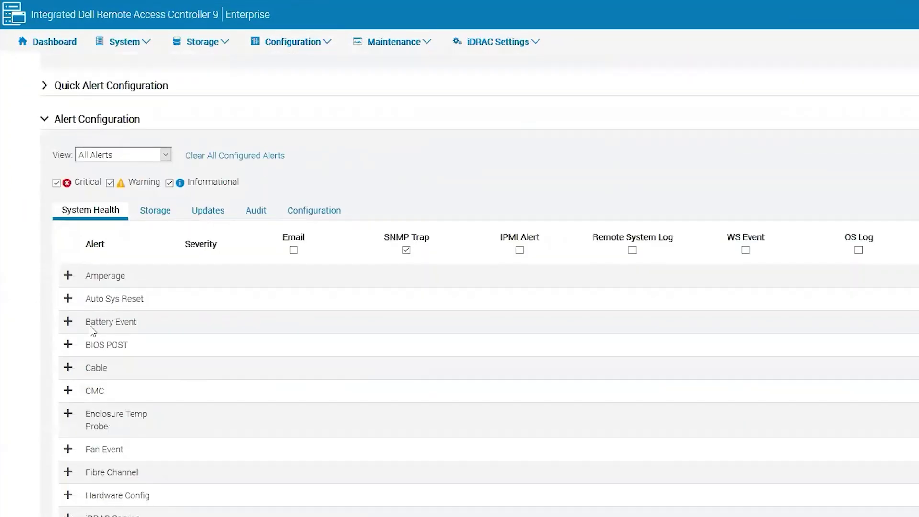
click(69, 324)
click(69, 325)
click(68, 299)
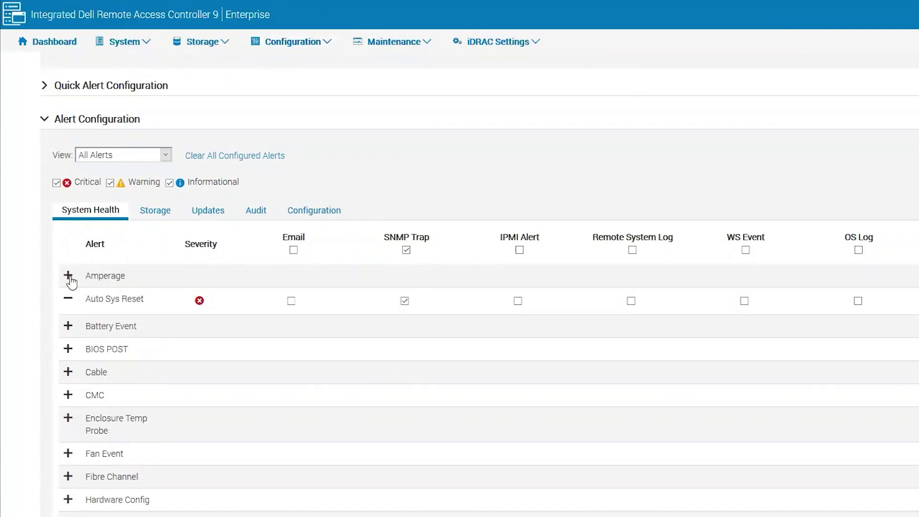
click(67, 276)
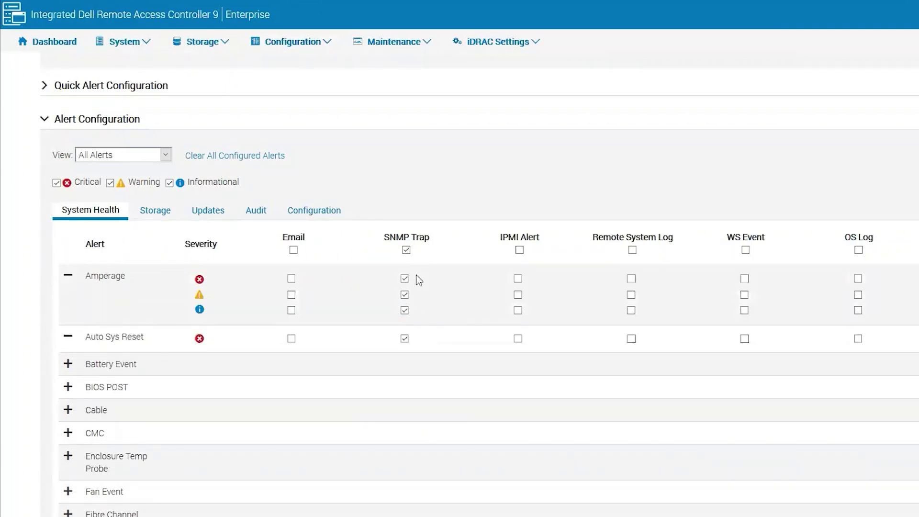
scroll(214, 77, up, 3)
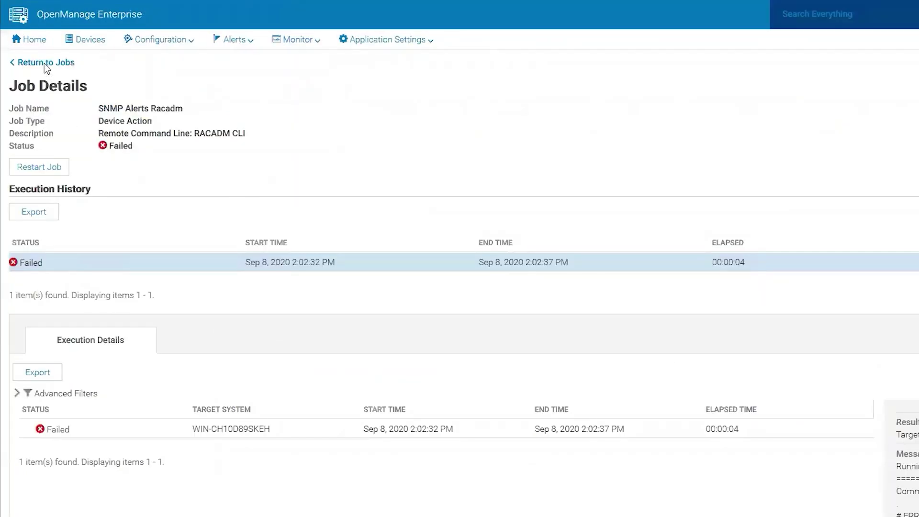
From All Devices, start a RACADM CLI command-line job for the PowerEdge R740 server
click(46, 63)
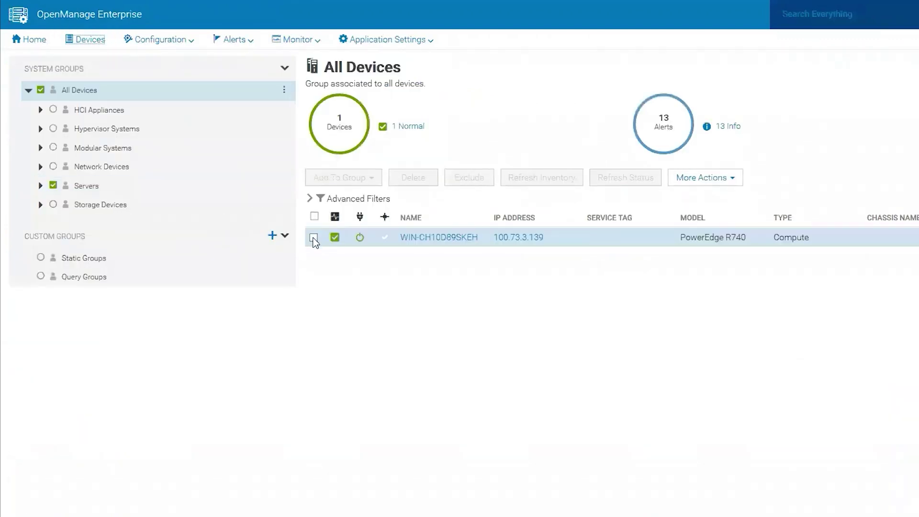
click(314, 237)
click(709, 185)
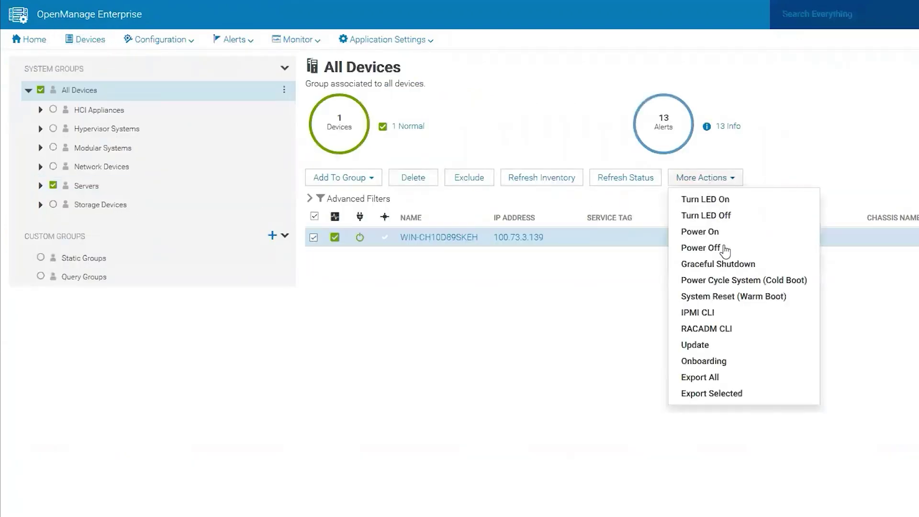
click(715, 331)
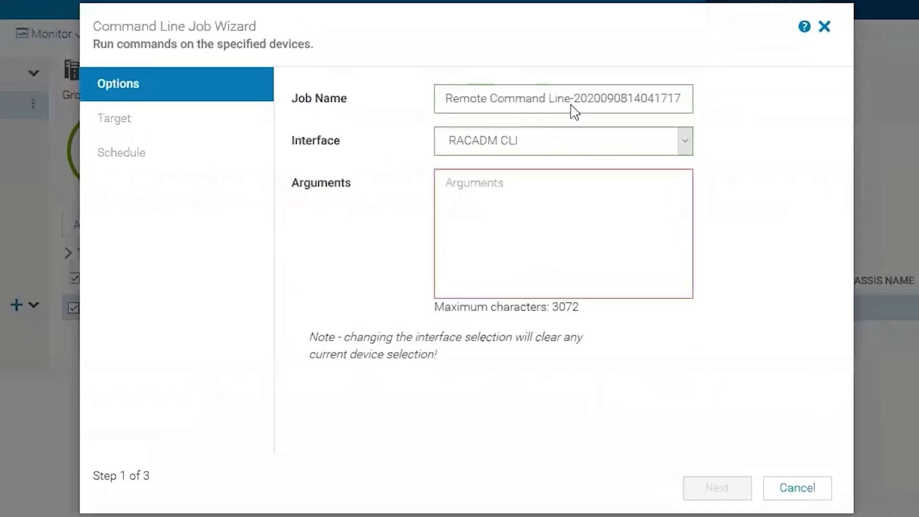
Create and run a job named 'Getsysinfo' with arguments 'getsysinfo', keeping the default target and schedule
double_click(572, 103)
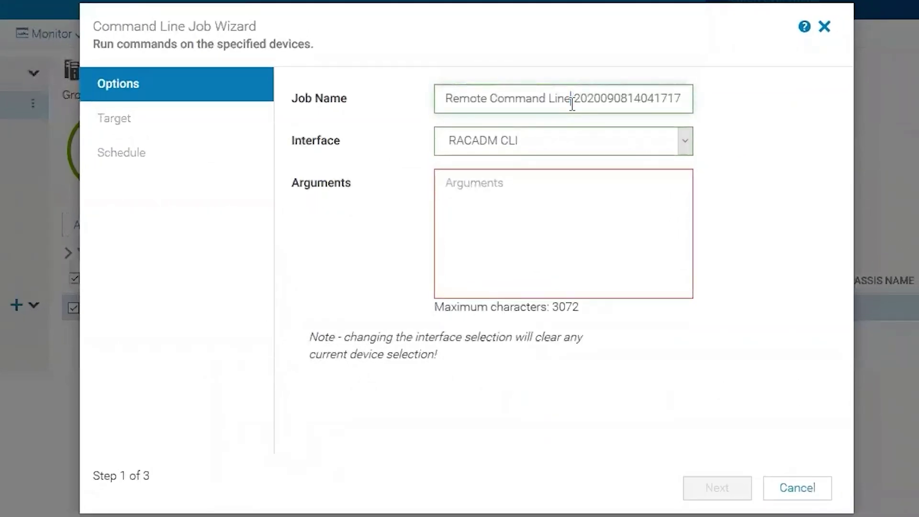
triple_click(572, 104)
text(Getsysinfo)
click(517, 225)
text(getsysinfo)
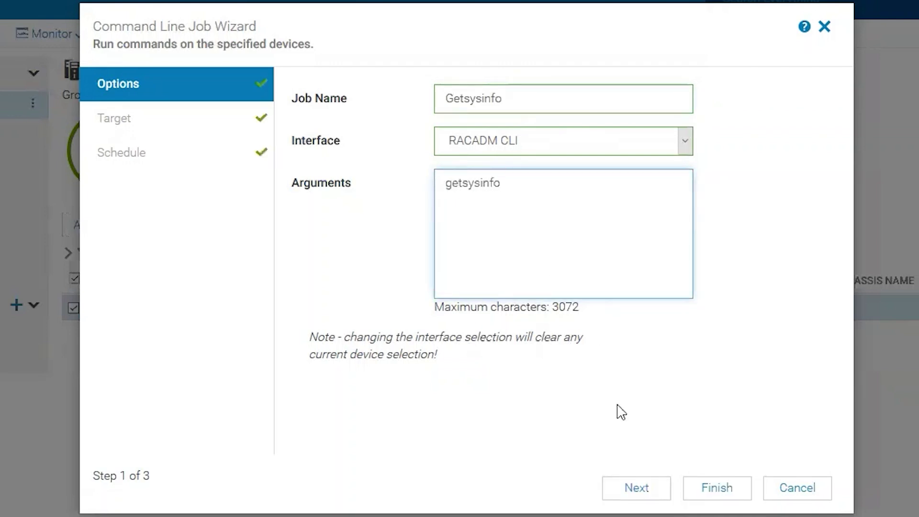
click(639, 489)
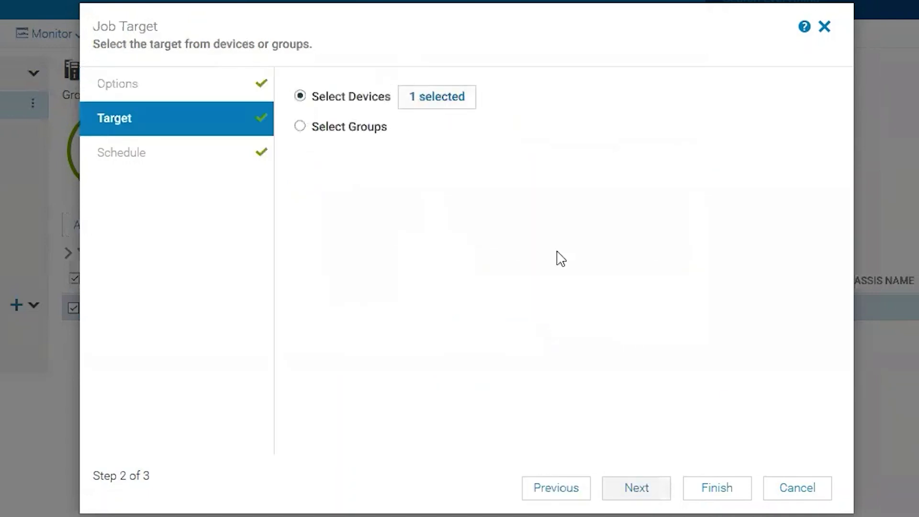
click(639, 488)
click(716, 223)
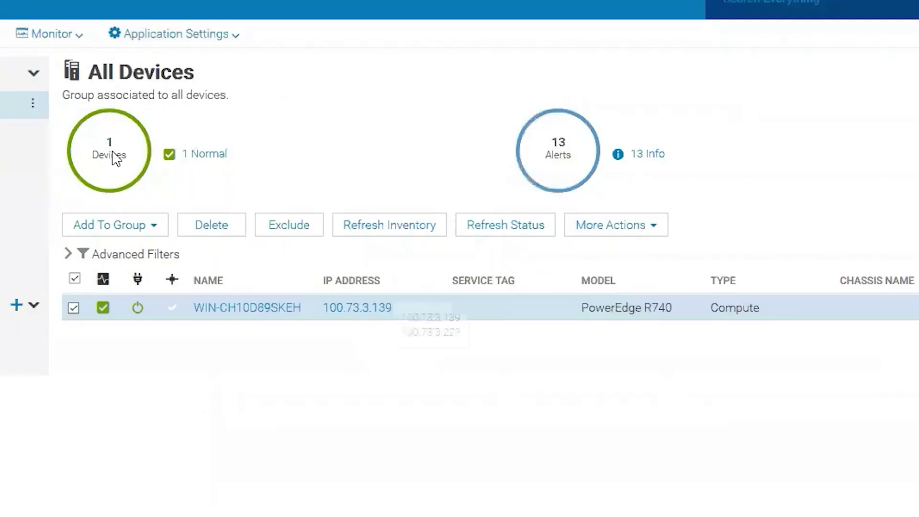
Select the Getsysinfo job in Monitor > Jobs to confirm it shows Completed
click(65, 39)
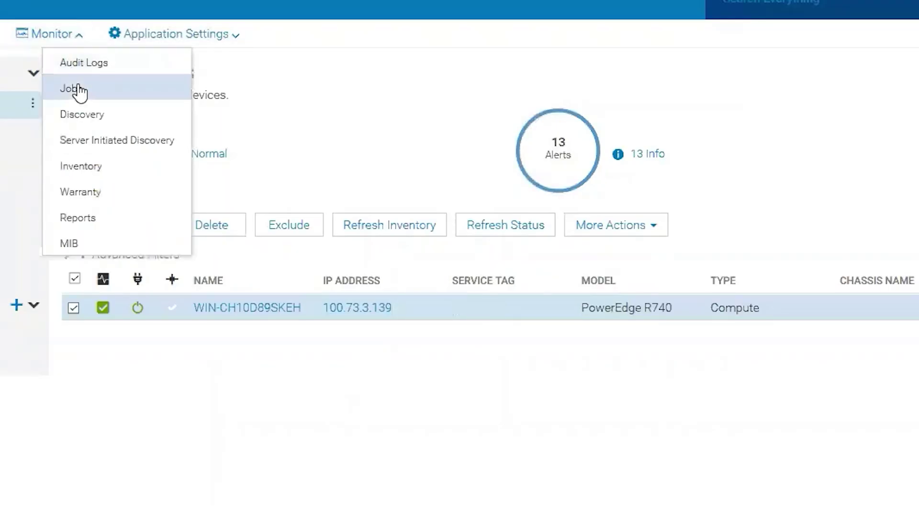
click(76, 91)
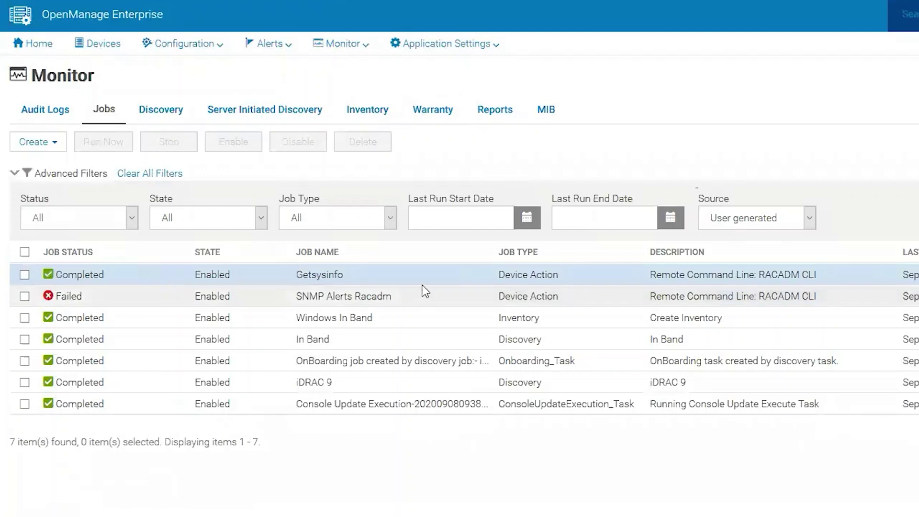
click(24, 275)
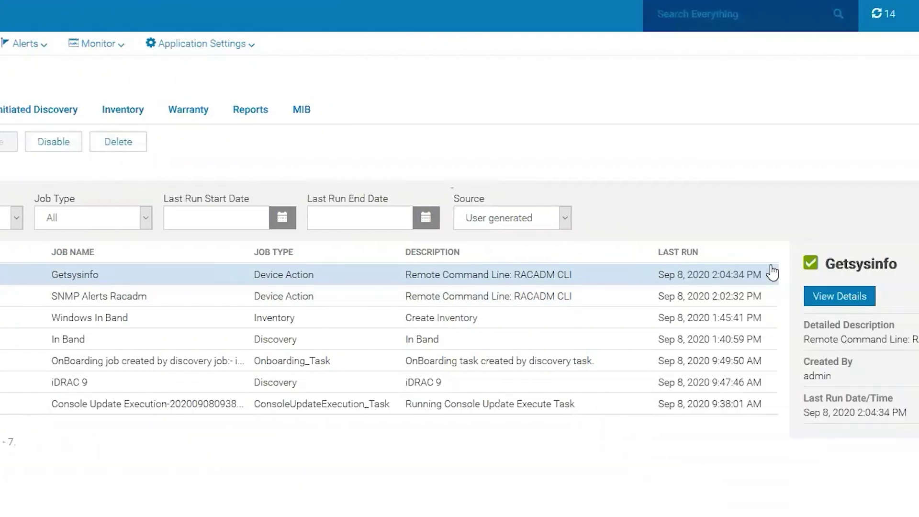
Open the Getsysinfo job details and scroll through output showing firmware 4.20.20.20 and IPv4 settings
click(918, 295)
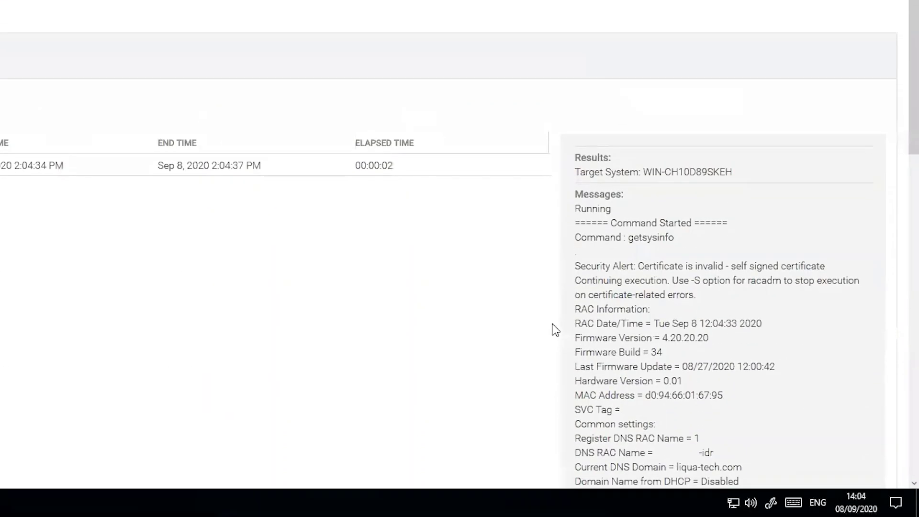
scroll(552, 328, down, 2)
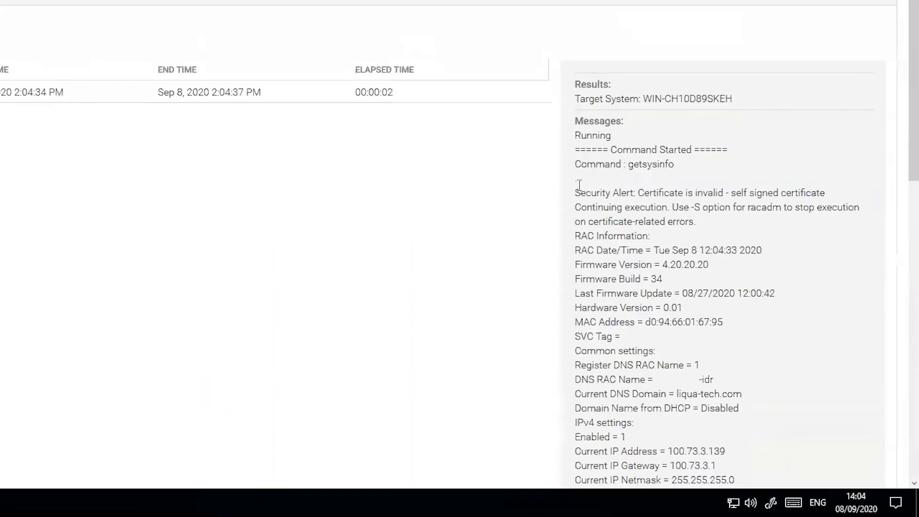
drag(575, 207, 740, 409)
click(701, 164)
scroll(701, 164, down, 5)
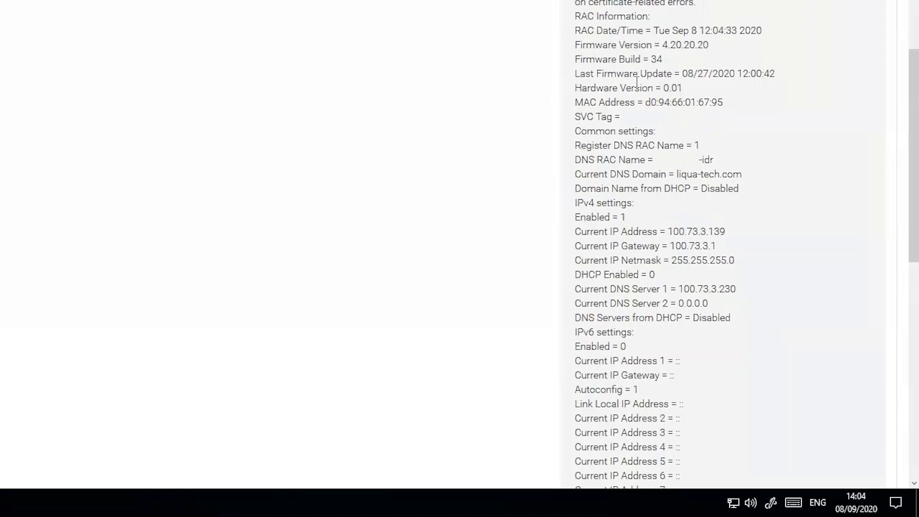
scroll(617, 34, down, 2)
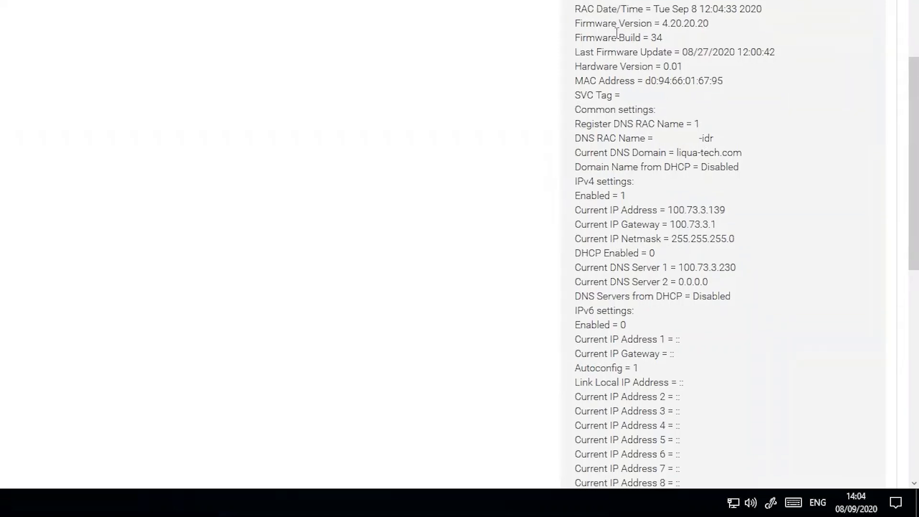